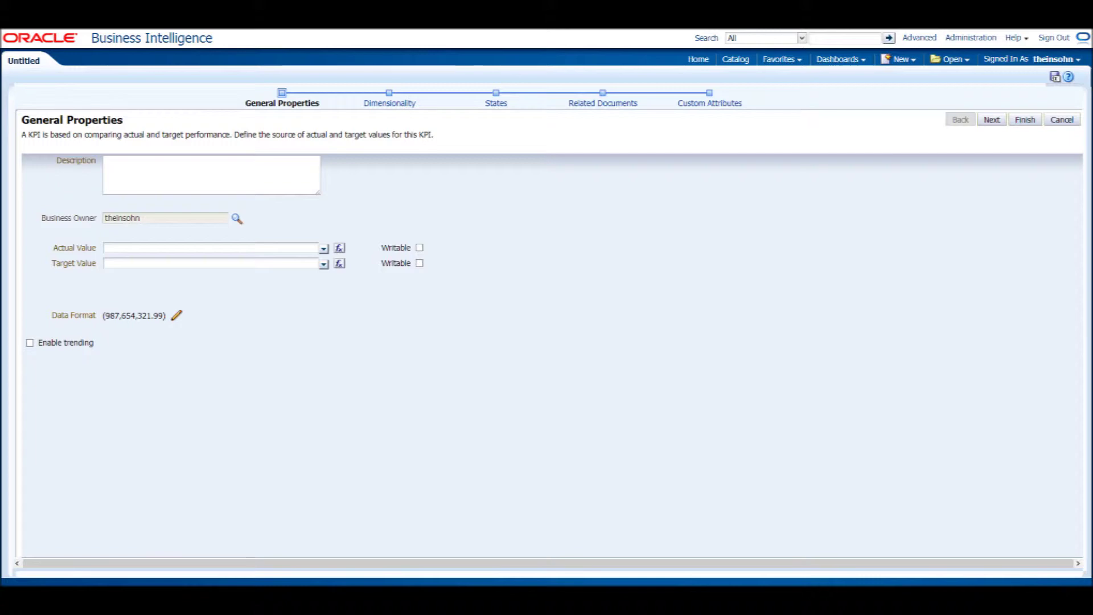
# Enter the KPI description "A KPI guided by BIS3" and set the target value to Target Revenue from Base Facts.
pyautogui.write('A KPI guided by BIS3')
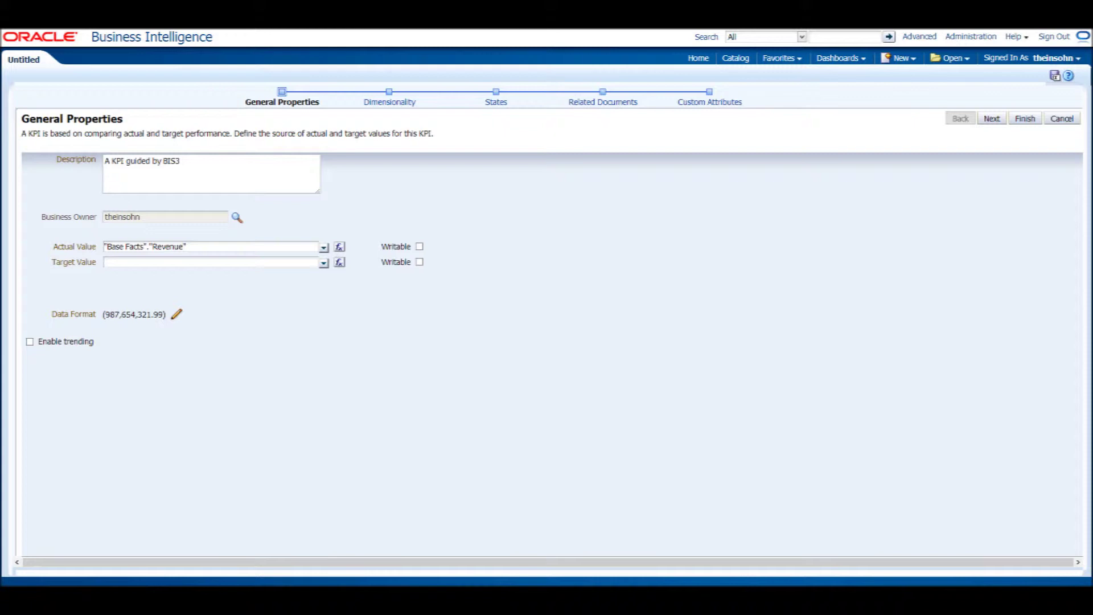
pyautogui.click(323, 263)
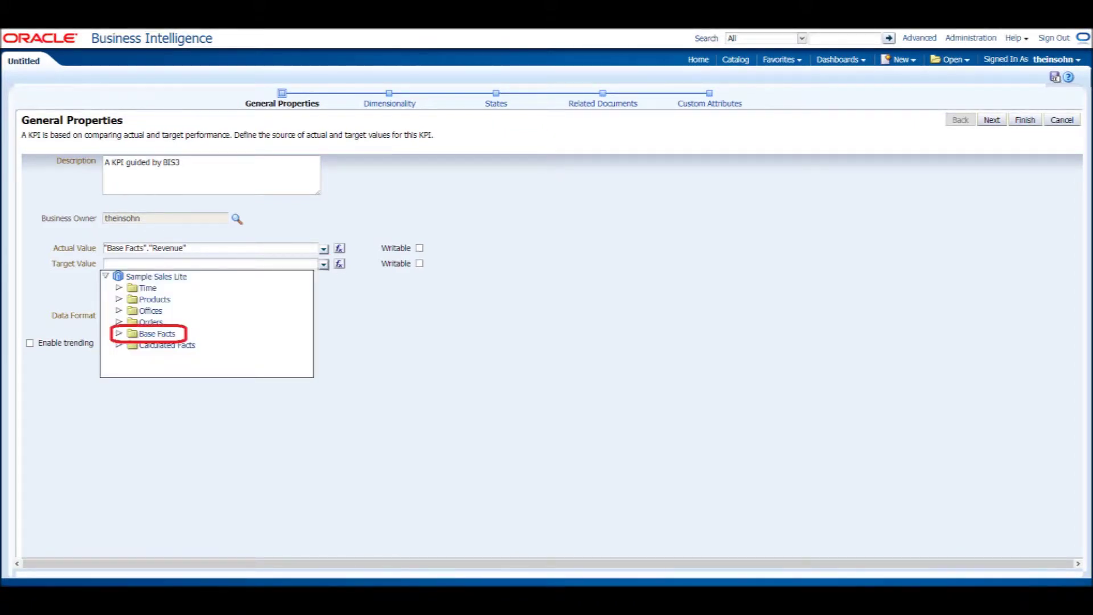
pyautogui.click(119, 334)
pyautogui.scroll(-1, 206, 323)
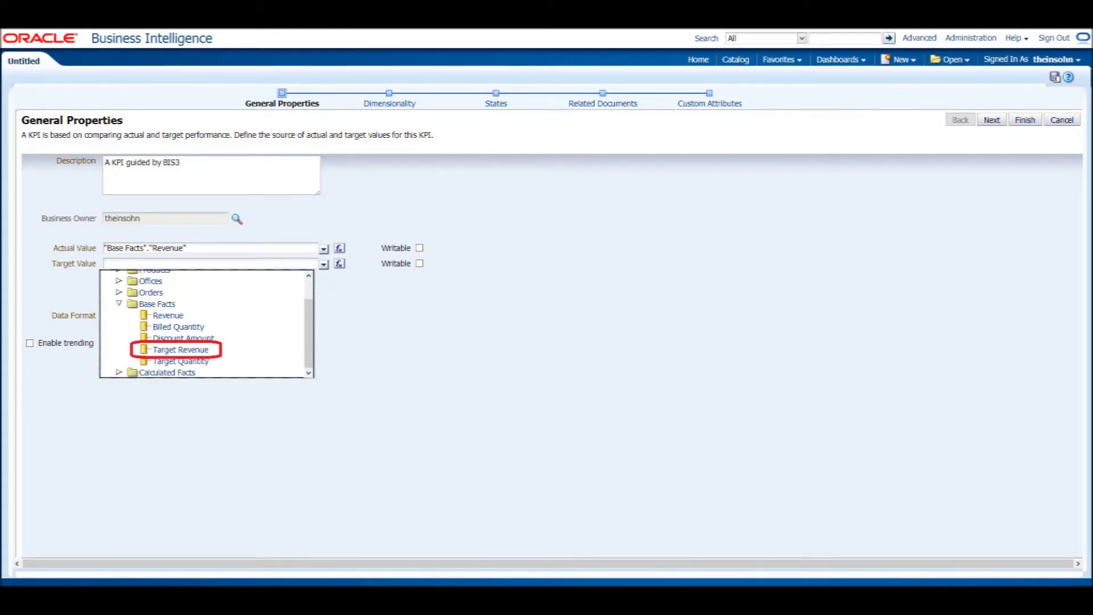
pyautogui.click(180, 350)
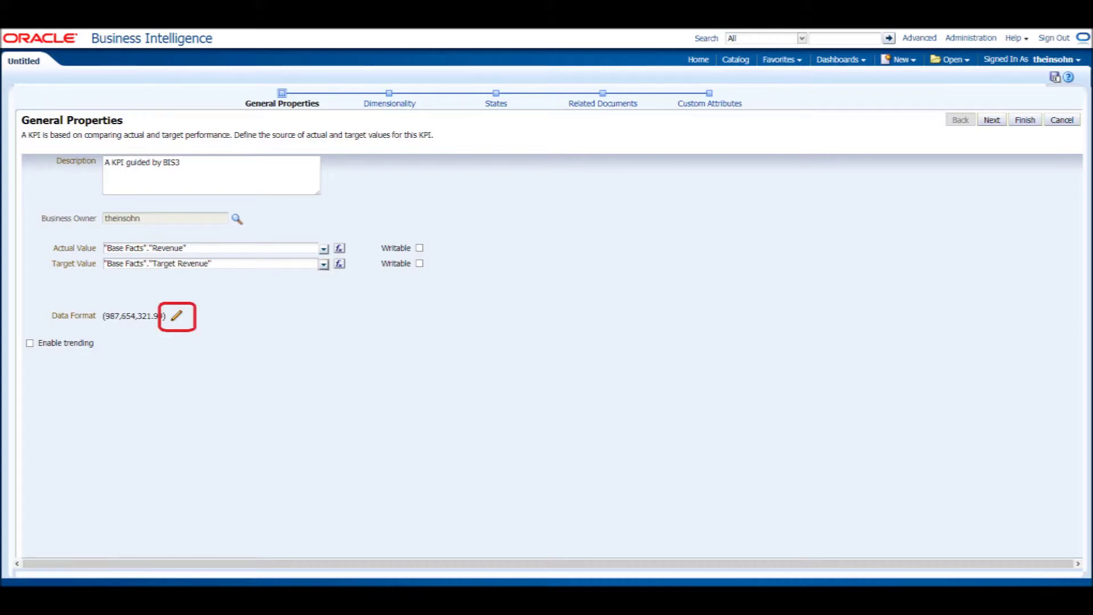
# Set the KPI's data format to Currency with the $ English - United States symbol and the negative format Minus: -123.
pyautogui.click(176, 316)
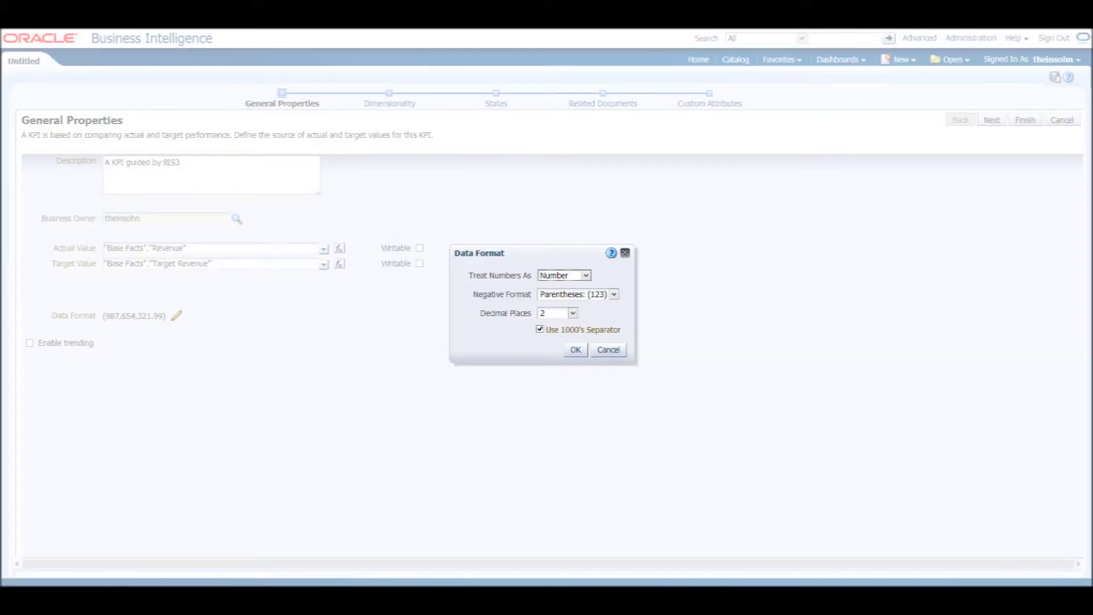
pyautogui.click(585, 276)
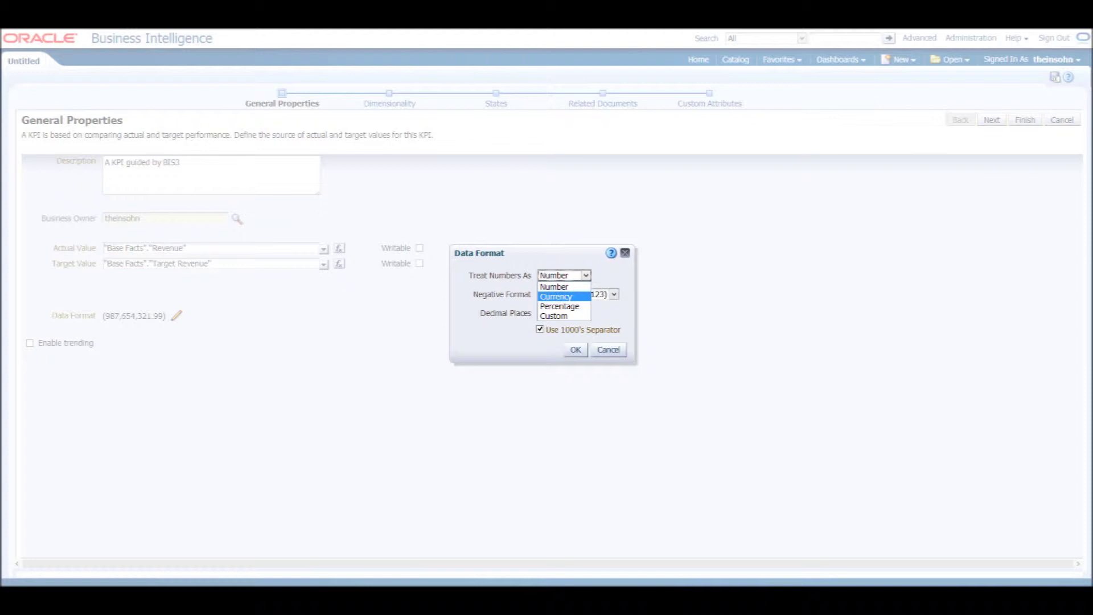
pyautogui.click(556, 296)
pyautogui.click(746, 295)
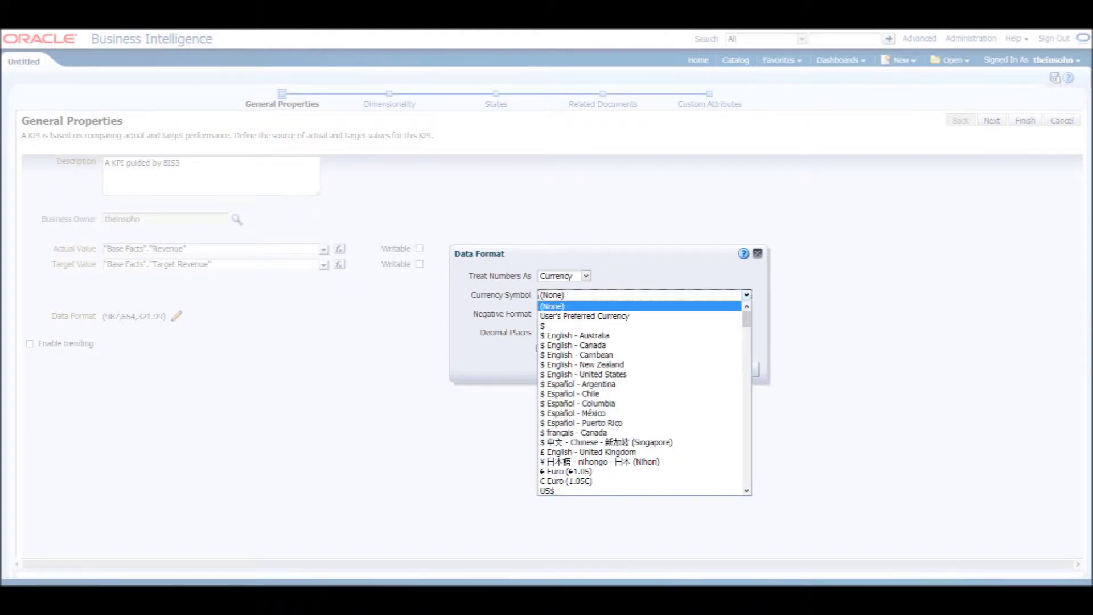
pyautogui.click(584, 375)
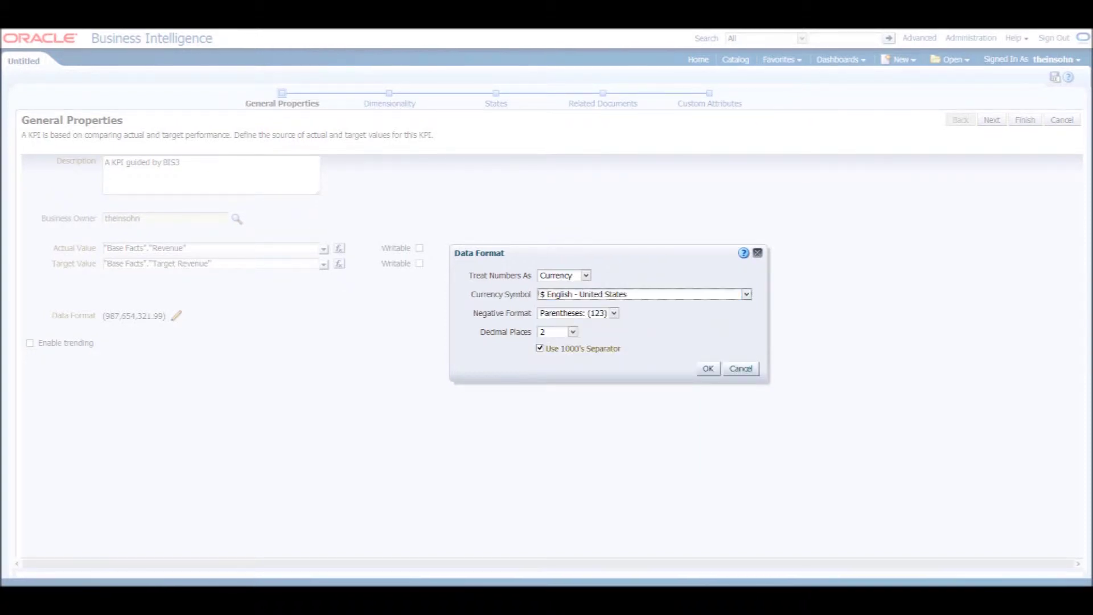
pyautogui.click(614, 313)
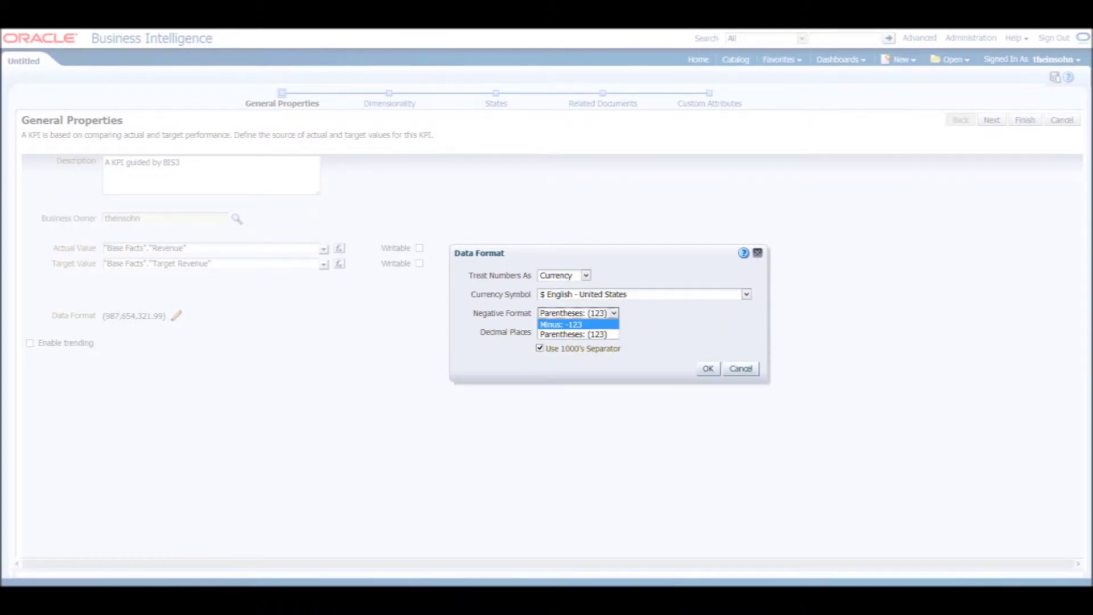
pyautogui.click(561, 325)
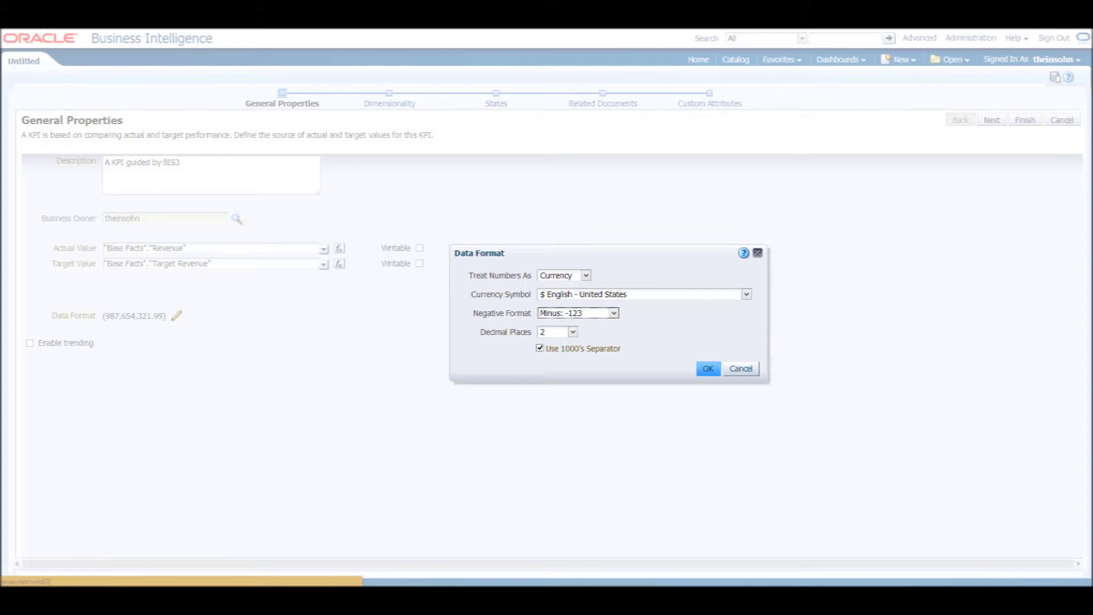
pyautogui.click(708, 368)
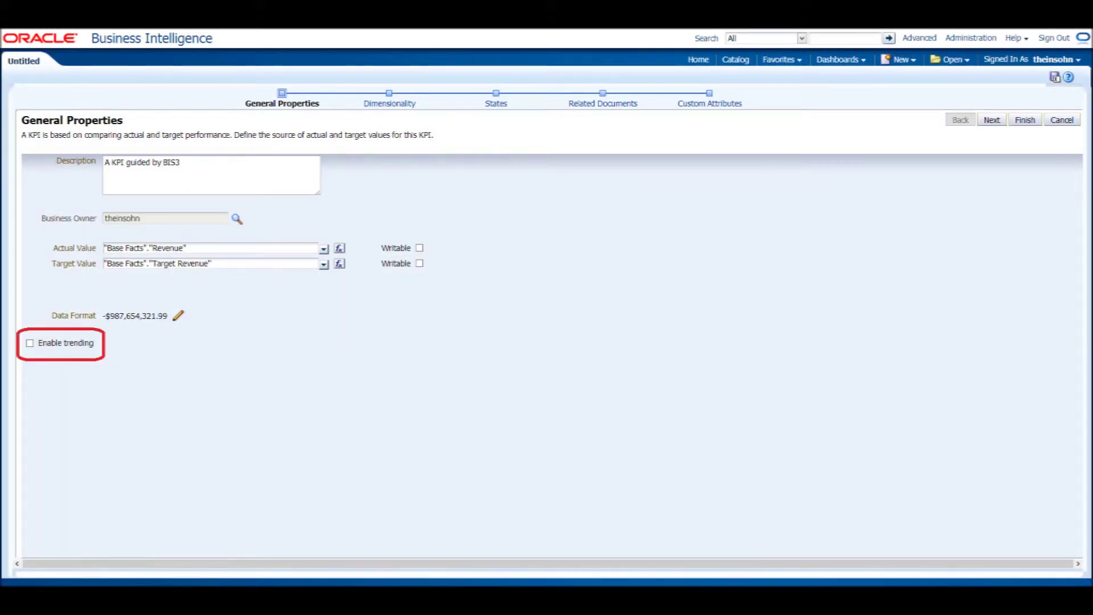
# Enable trending for the KPI and compare it to the prior Per Name Month.
pyautogui.click(30, 343)
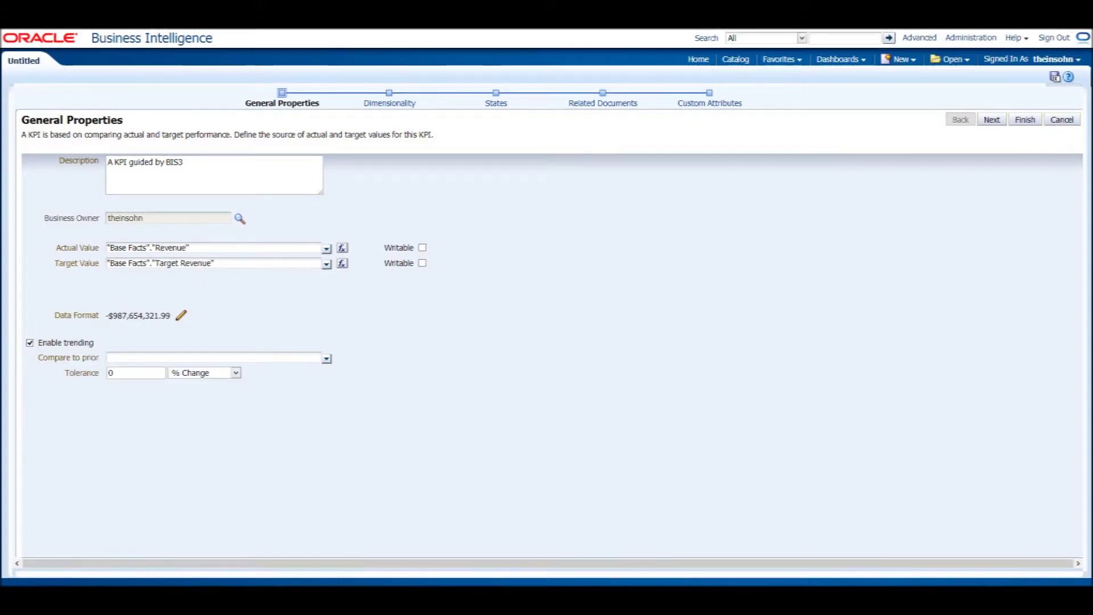
pyautogui.click(326, 358)
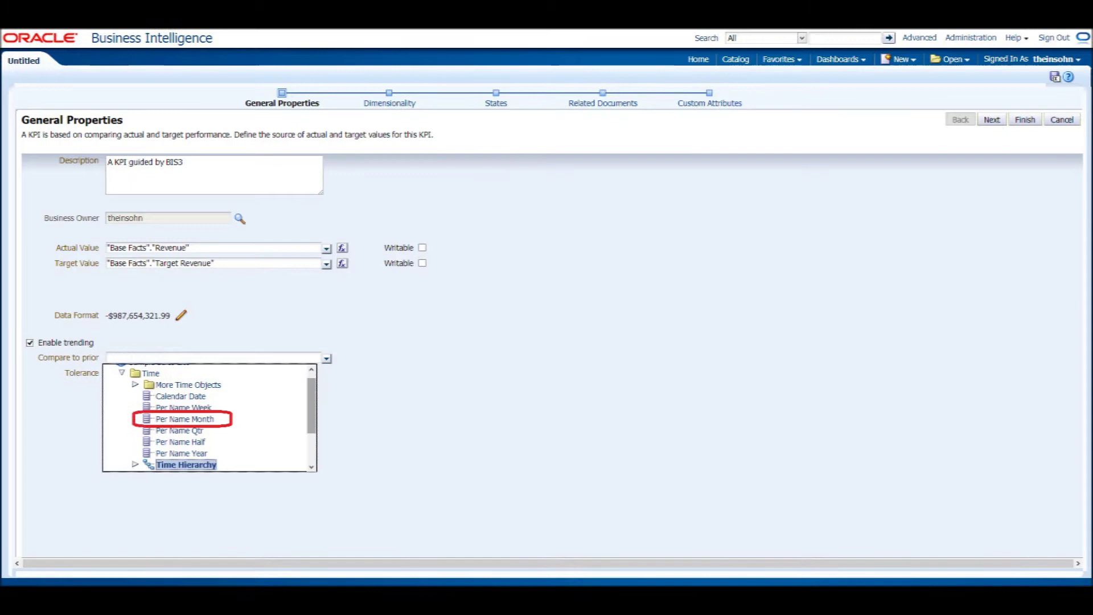
pyautogui.click(184, 419)
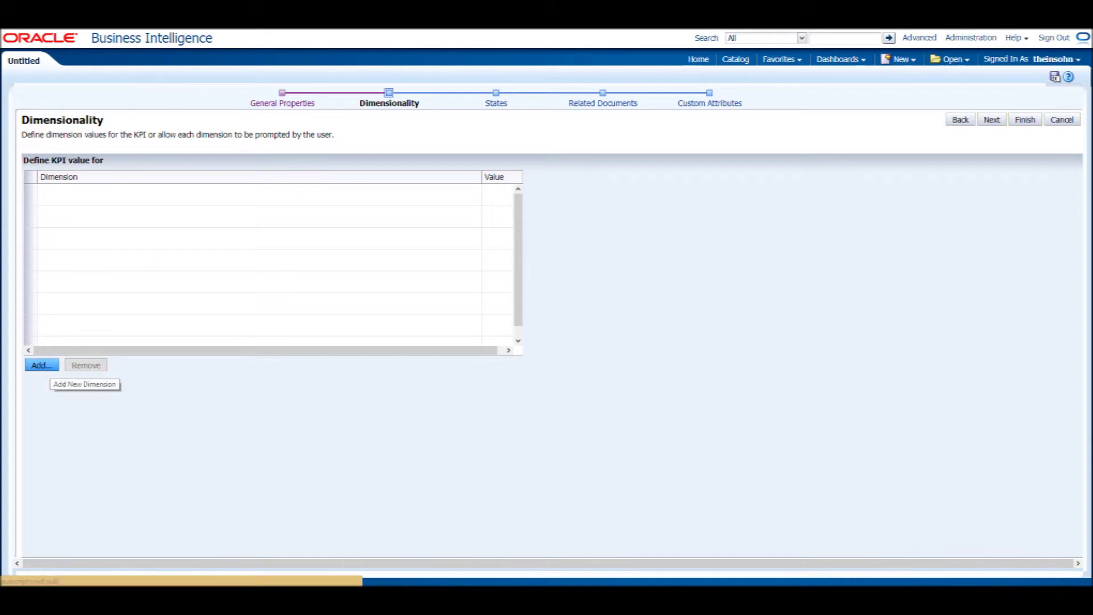
# Add Time Hierarchy and Offices Hierarchy as KPI dimensions, and expand the Products folder for another new dimension.
pyautogui.click(43, 366)
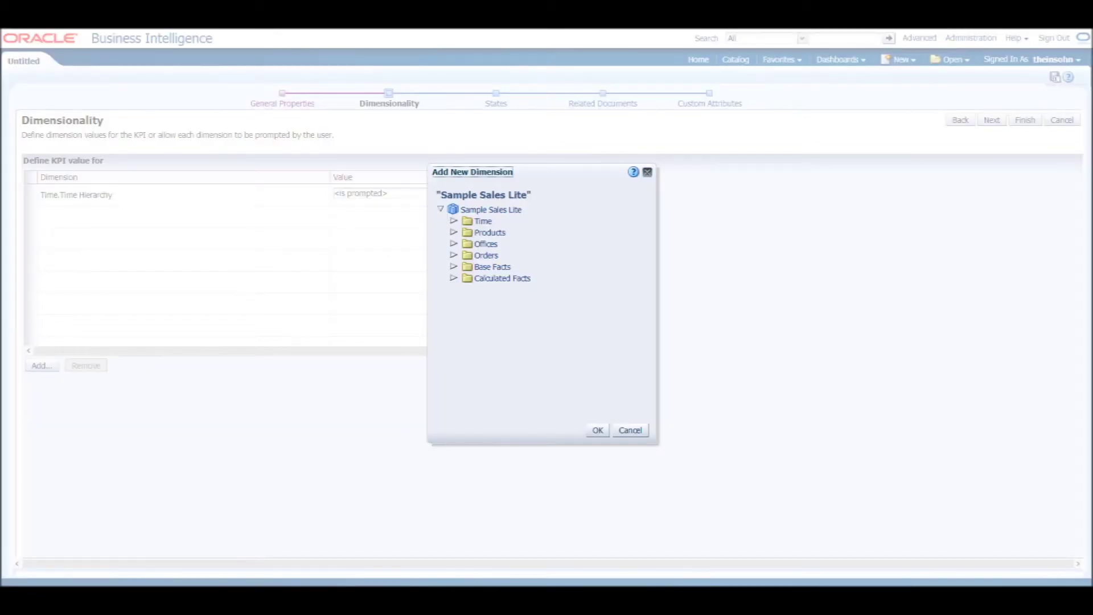
pyautogui.click(454, 244)
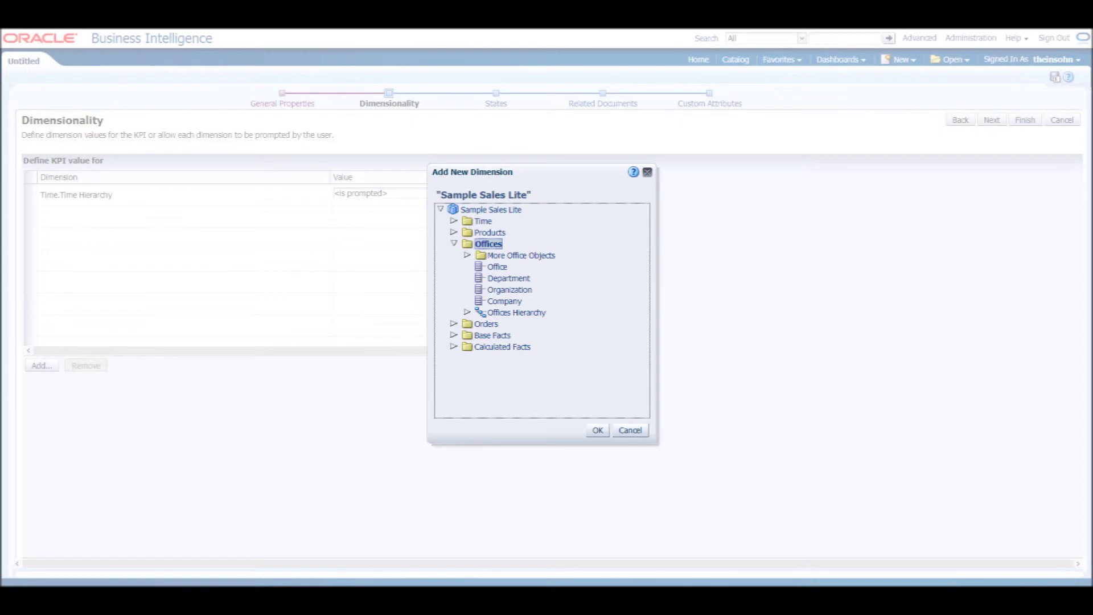
pyautogui.click(516, 313)
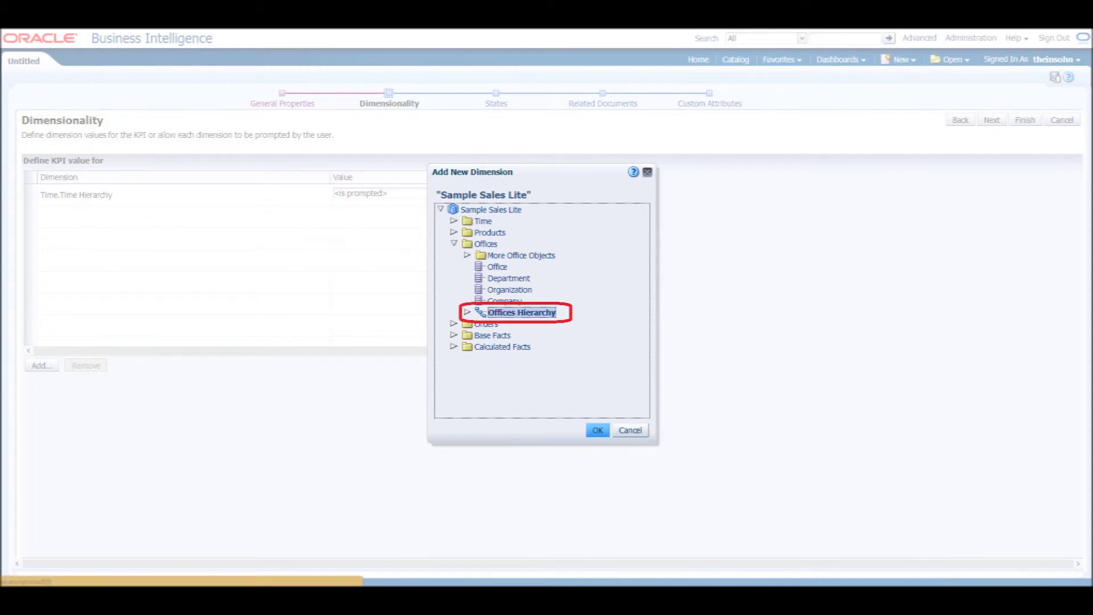
pyautogui.click(598, 431)
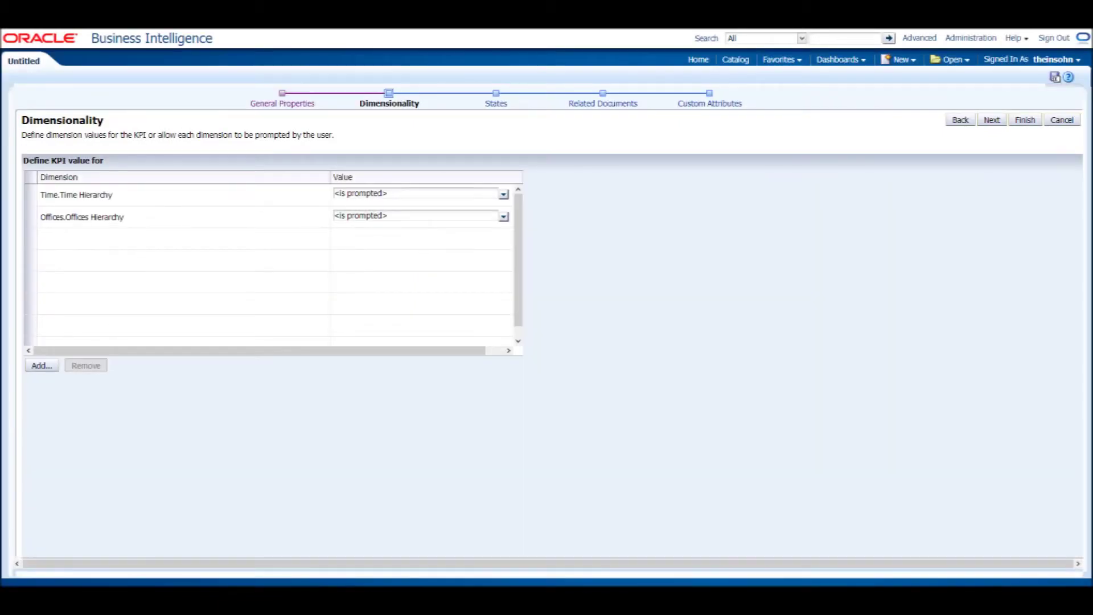
pyautogui.click(42, 366)
pyautogui.click(453, 232)
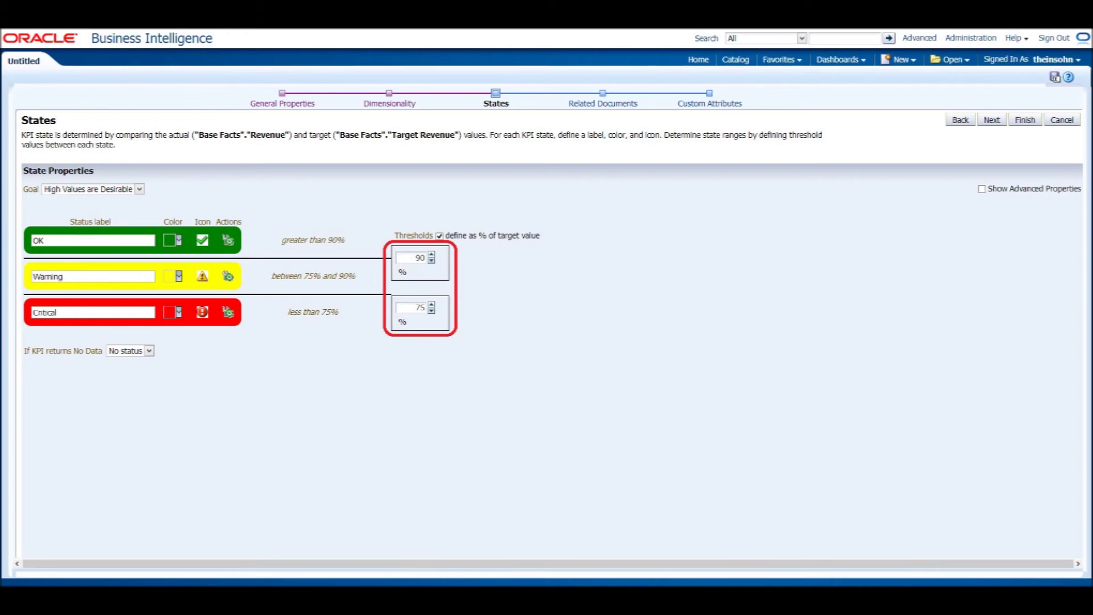
# Continue from States to Custom Attributes and save the KPI as myFirstKPI in a new folder named KPI under My Folders.
pyautogui.click(992, 120)
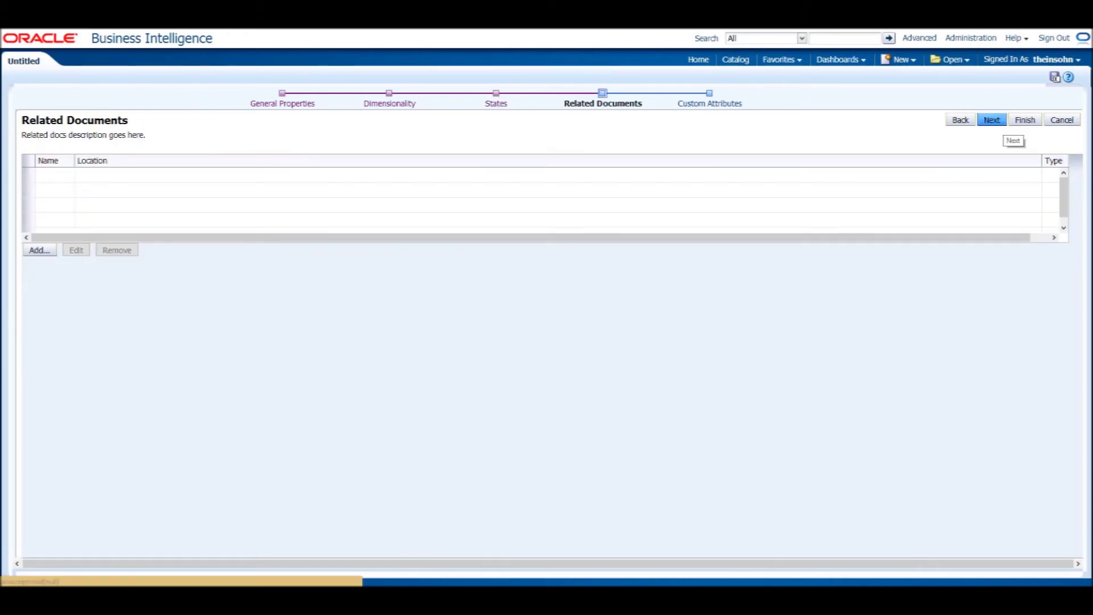
pyautogui.click(991, 120)
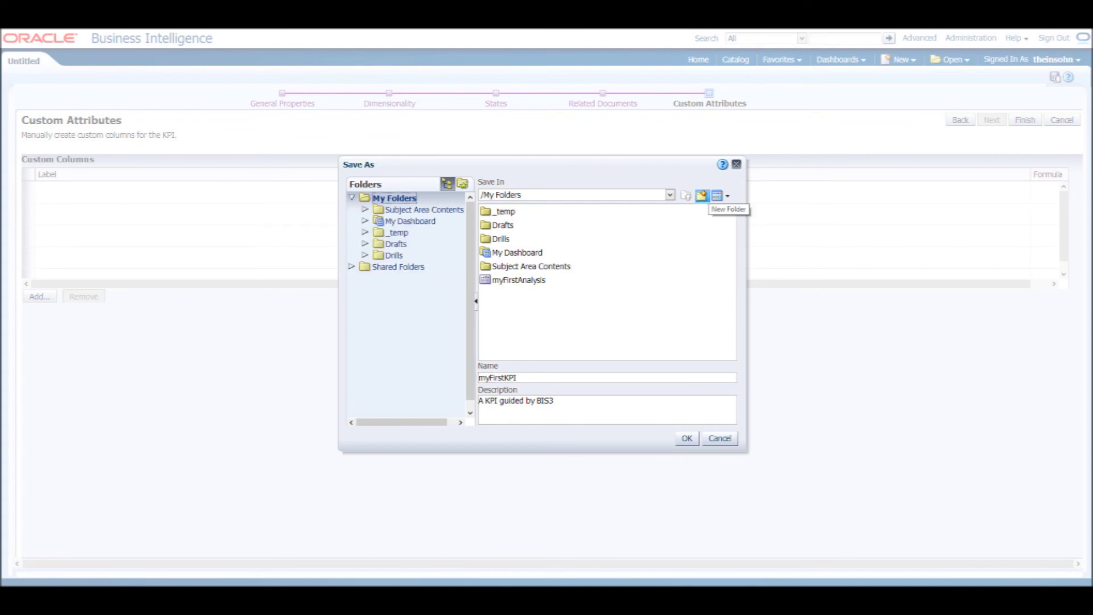
pyautogui.click(701, 195)
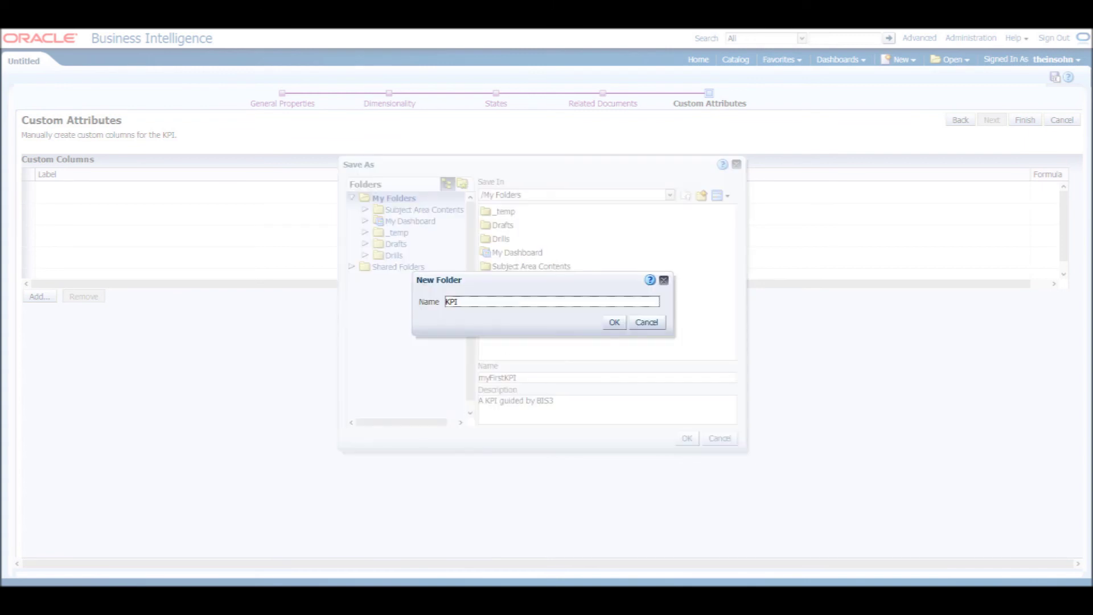
pyautogui.press('Return')
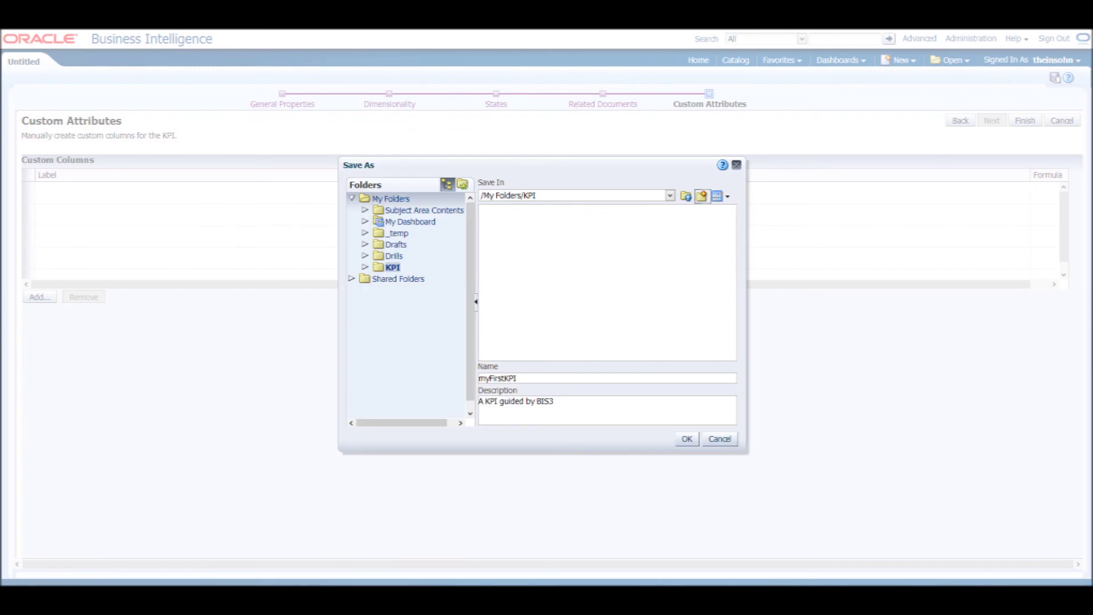
pyautogui.press('Return')
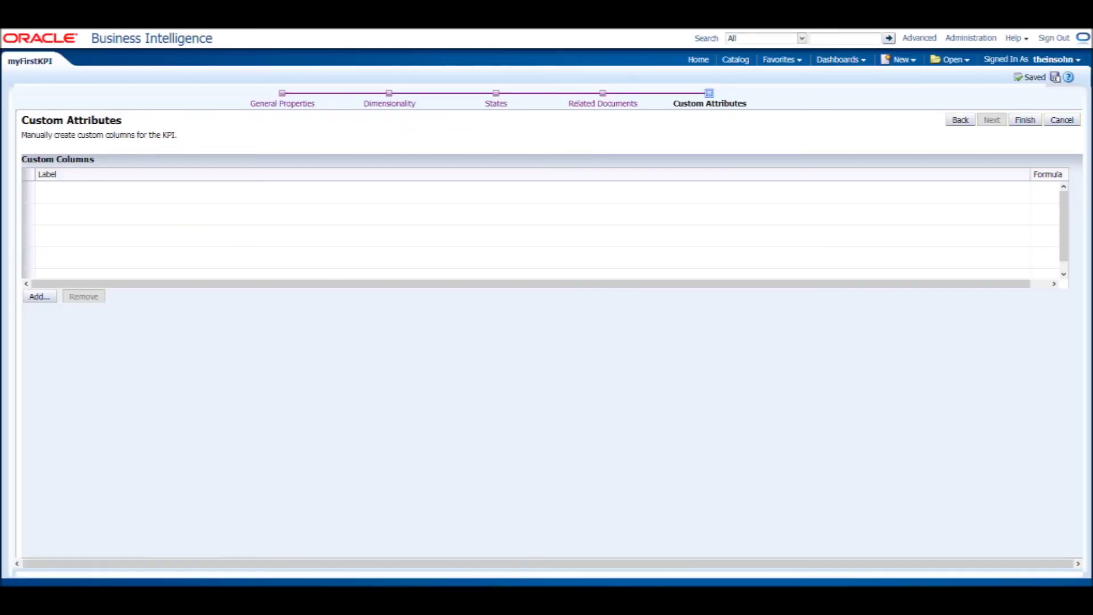